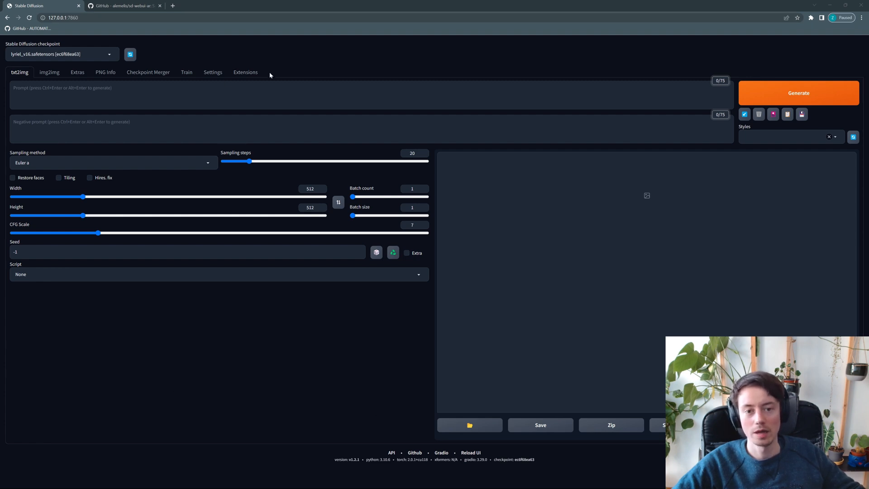
Check the installed extensions for available updates.
left_click(253, 74)
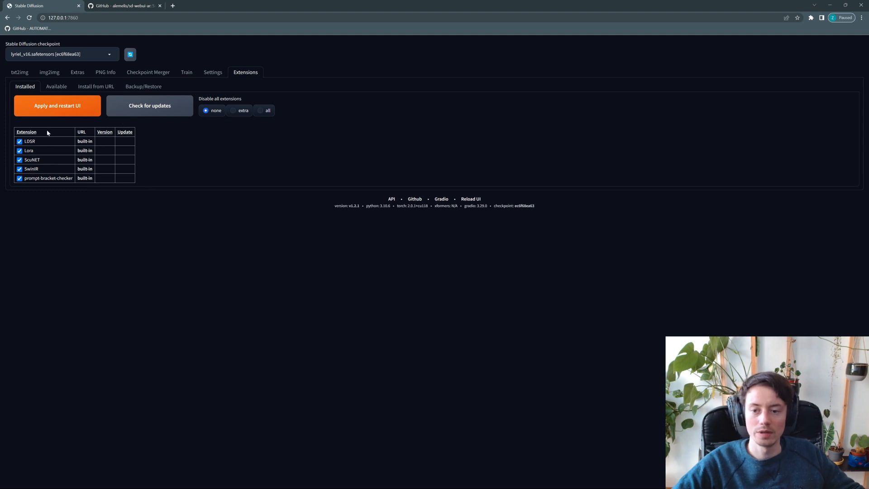
left_click(153, 107)
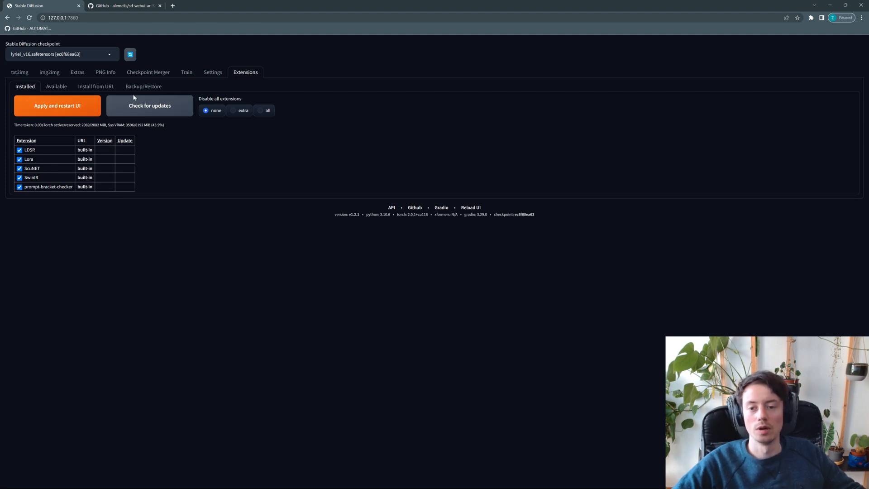
Load the list of available extensions from the default index and look through it.
left_click(57, 88)
left_click(83, 108)
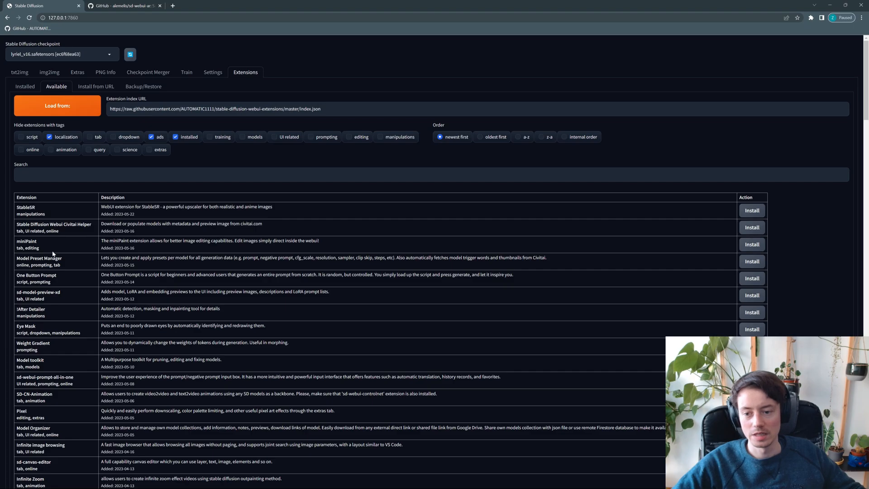
scroll(55, 252, "down", 20)
scroll(157, 327, "down", 20)
scroll(157, 327, "up", 20)
scroll(134, 361, "up", 20)
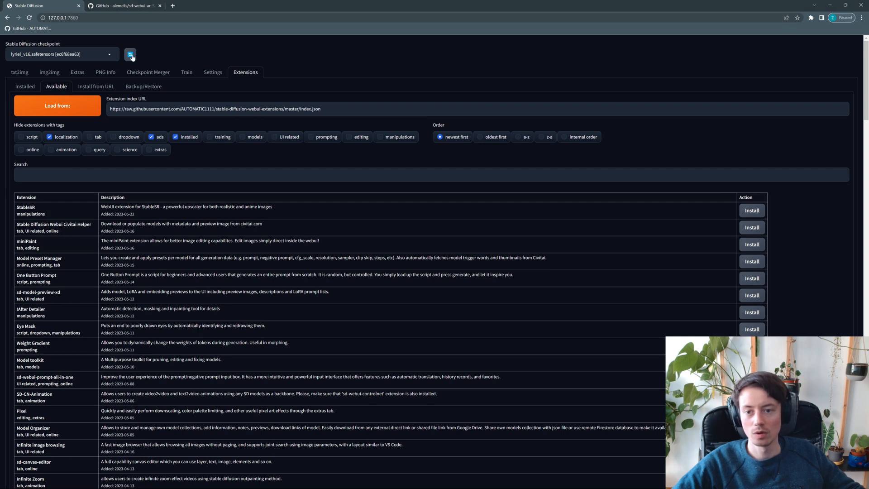
Review the Aspect Ratio selector README in the sd-webui-ar GitHub repository and compare its interface preview with the txt2img size settings.
left_click(82, 90)
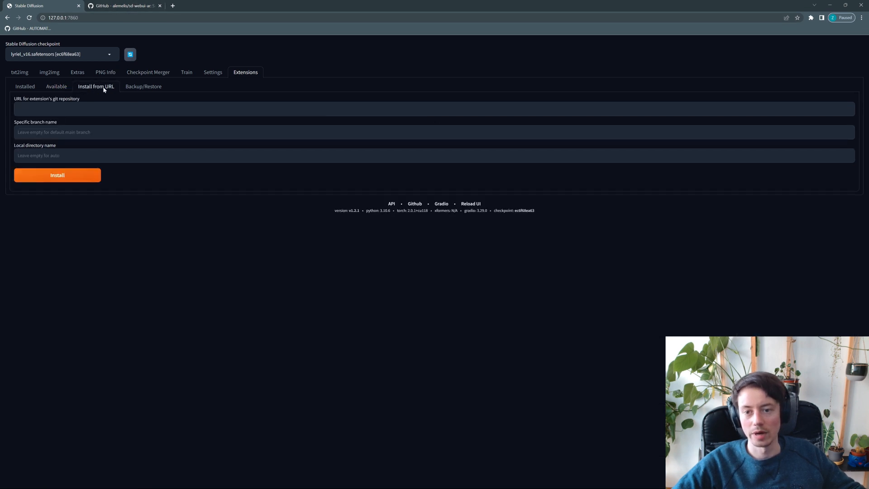
left_click(109, 6)
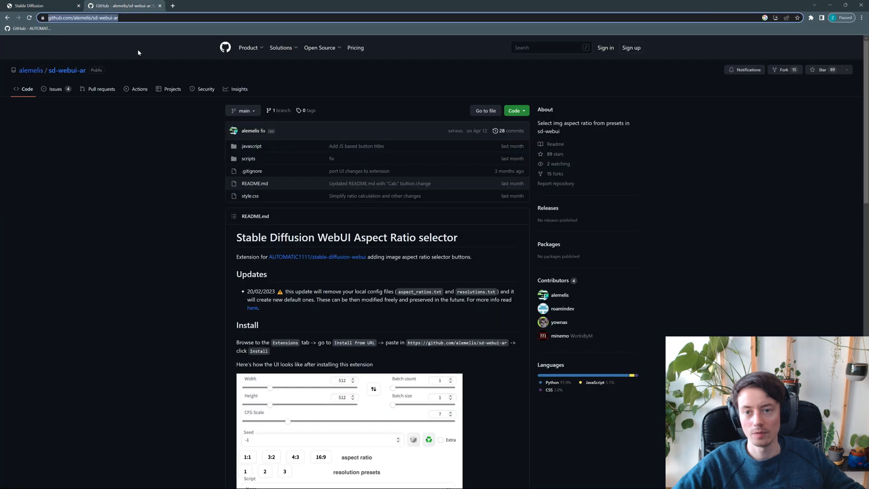
scroll(379, 270, "down", 3)
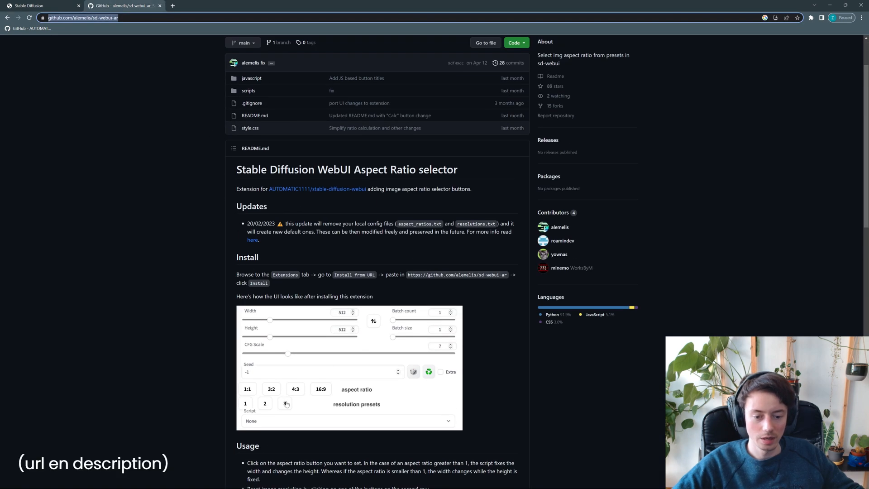
scroll(266, 355, "down", 1)
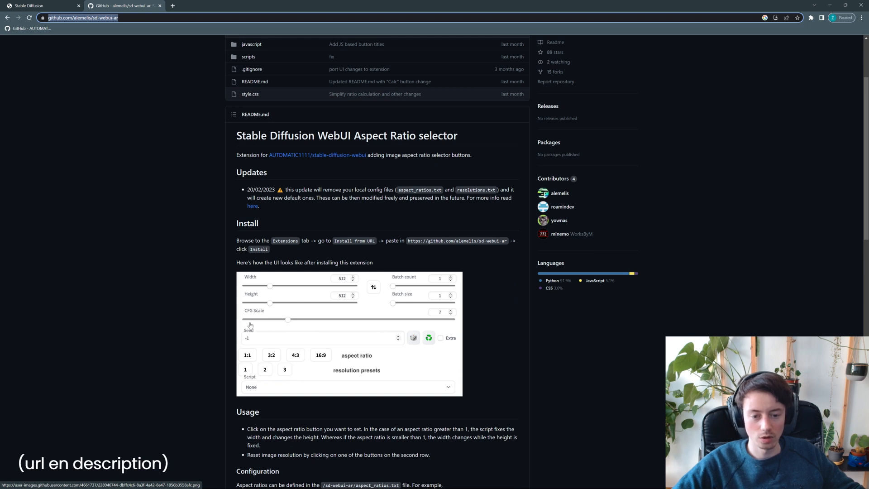
left_click(55, 6)
left_click(20, 72)
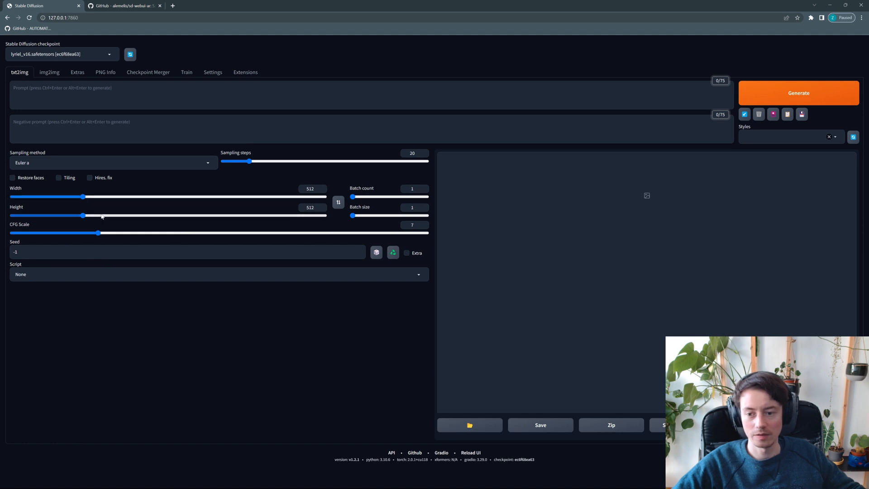
left_click(122, 6)
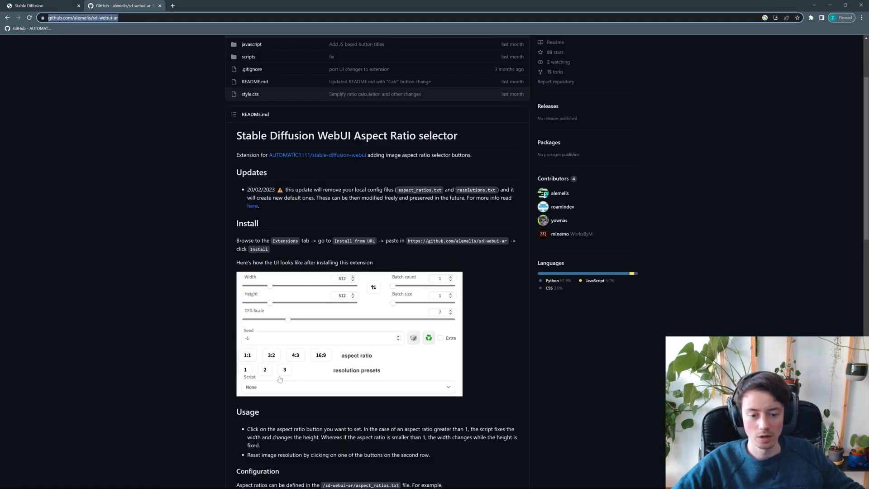
left_click(134, 18)
left_click(46, 6)
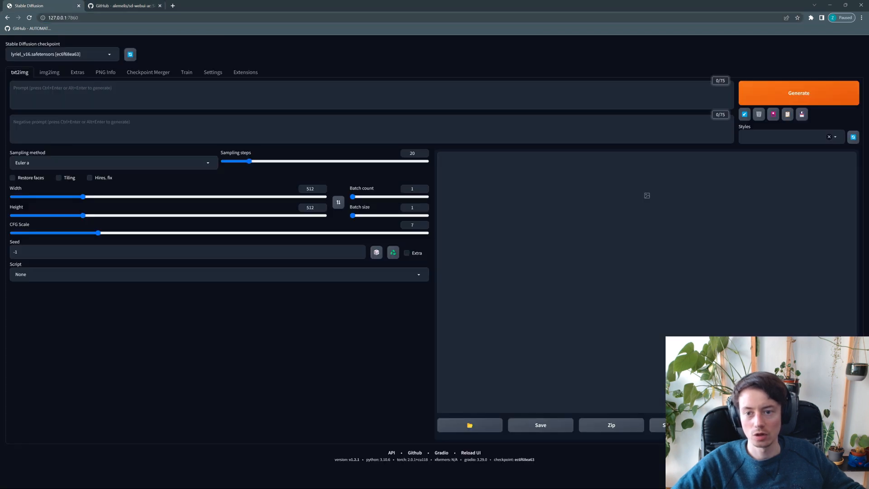
left_click(245, 73)
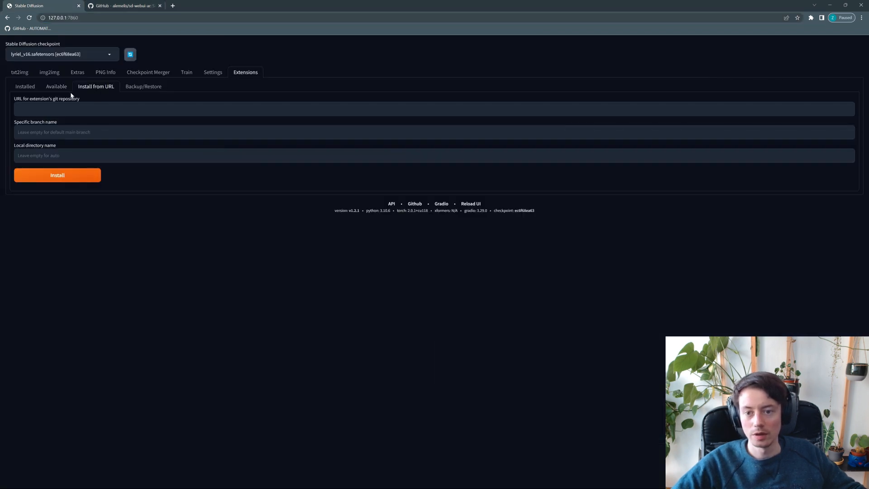
left_click(17, 109)
type("https://github.com/alemelis/sd-webui-ar")
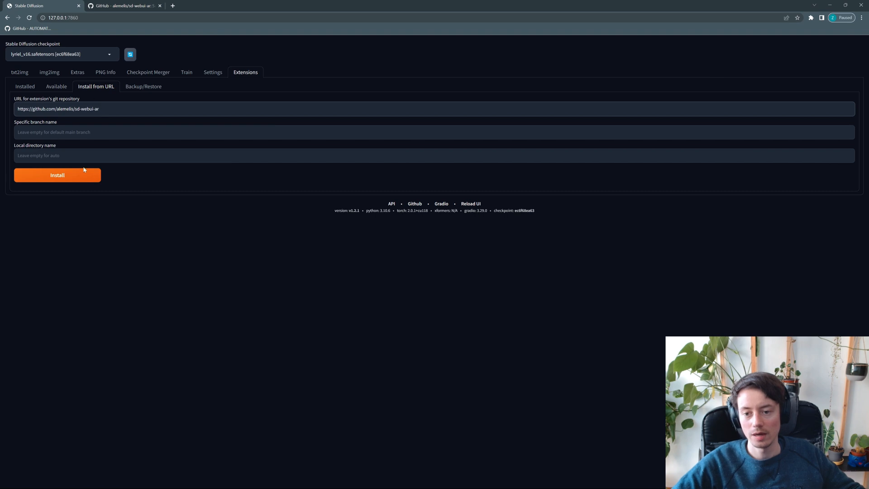
left_click(65, 177)
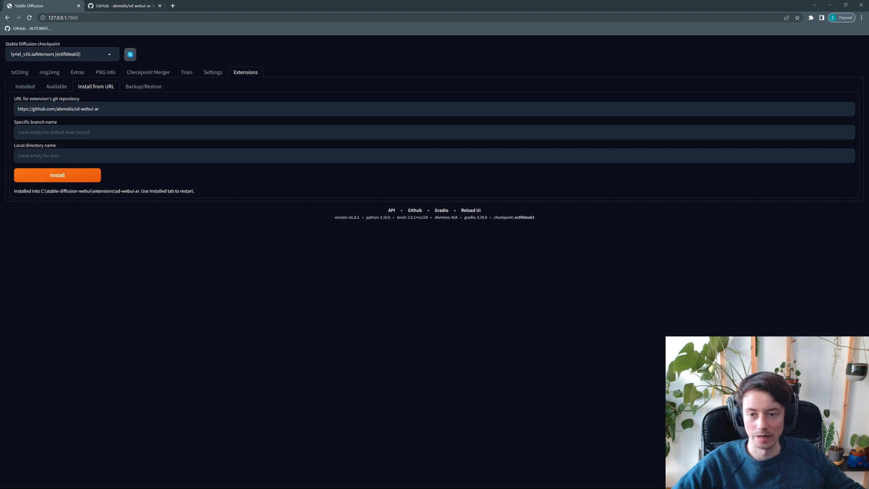
Apply the newly installed Aspect Ratio selector extension and restart the UI.
left_click_drag(142, 191, 200, 192)
left_click(182, 204)
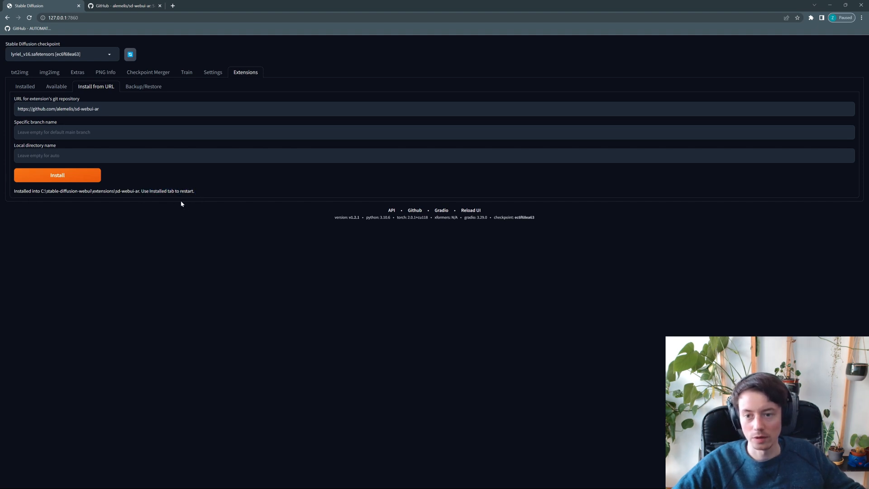
left_click(25, 86)
left_click(24, 104)
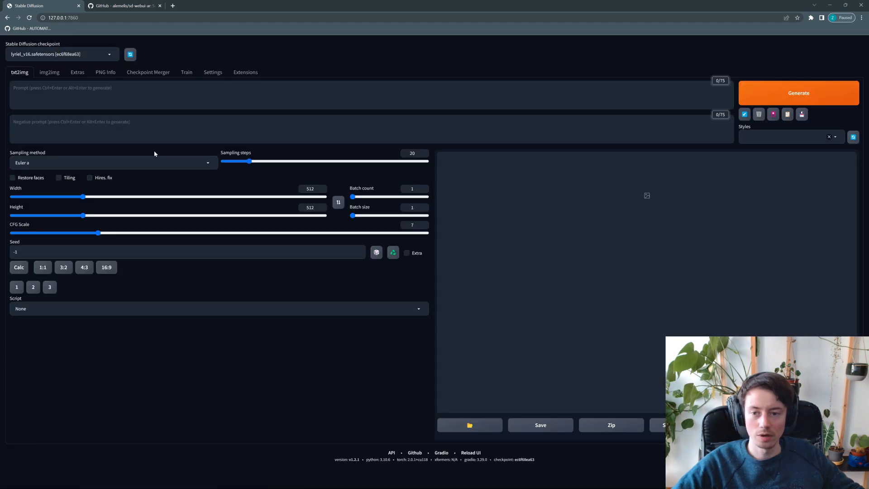
Try the 16:9, 4:3 and 3:2 aspect ratio presets in txt2img, then return the image size to 1:1.
left_click(107, 268)
left_click(84, 268)
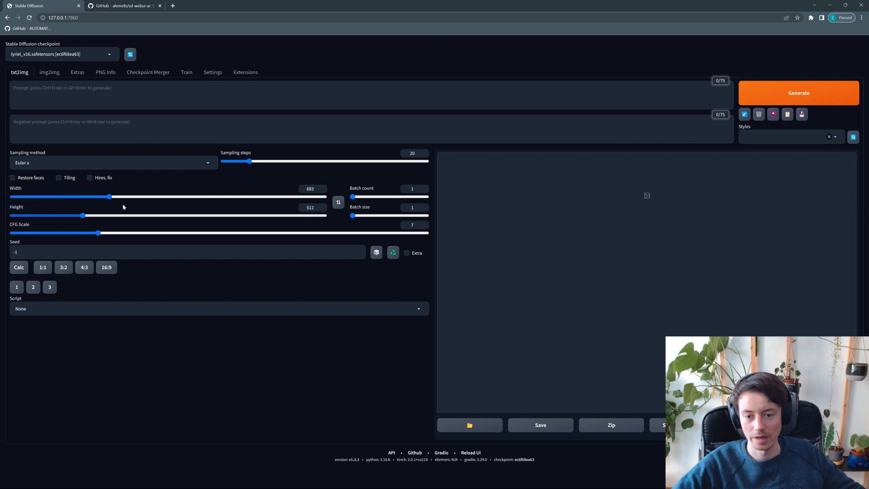
left_click(64, 267)
left_click(43, 271)
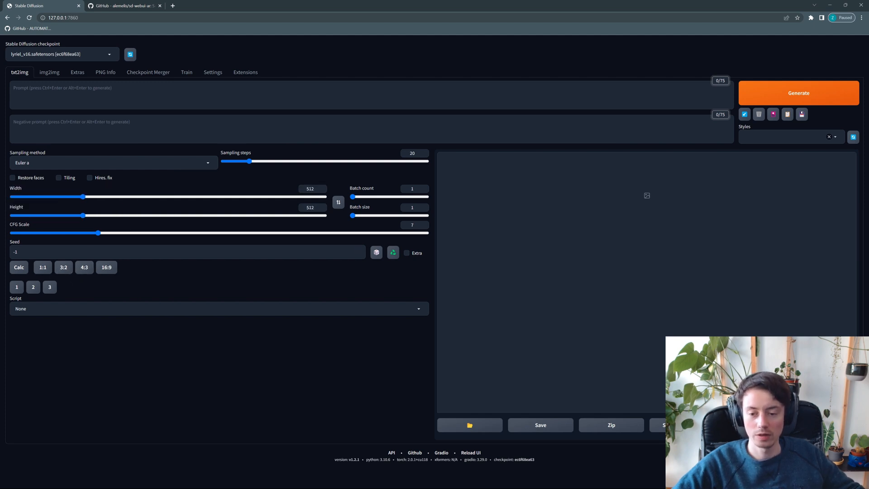
Search the available extensions for "infi", install Infinite Zoom, and restart the UI to apply it.
left_click(251, 73)
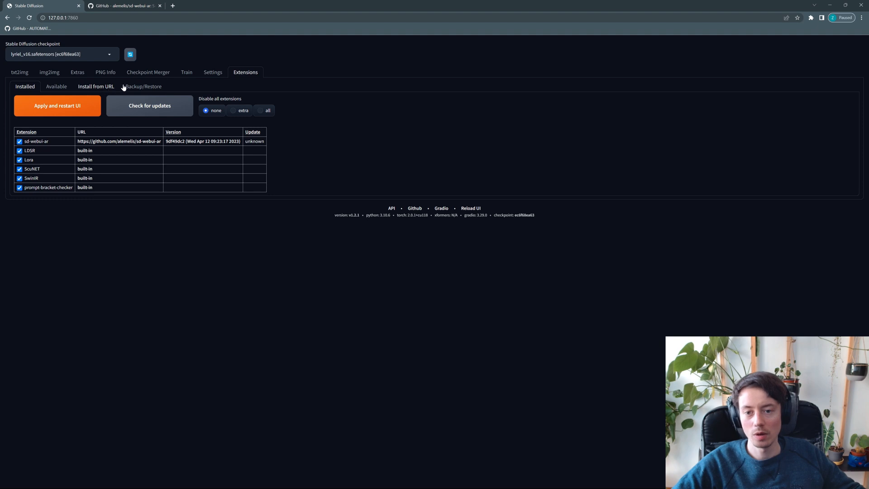
left_click(52, 87)
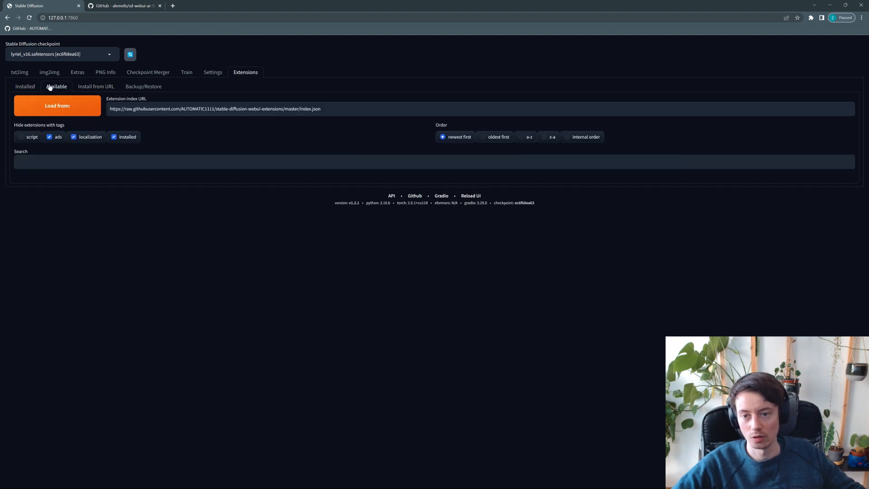
left_click(54, 106)
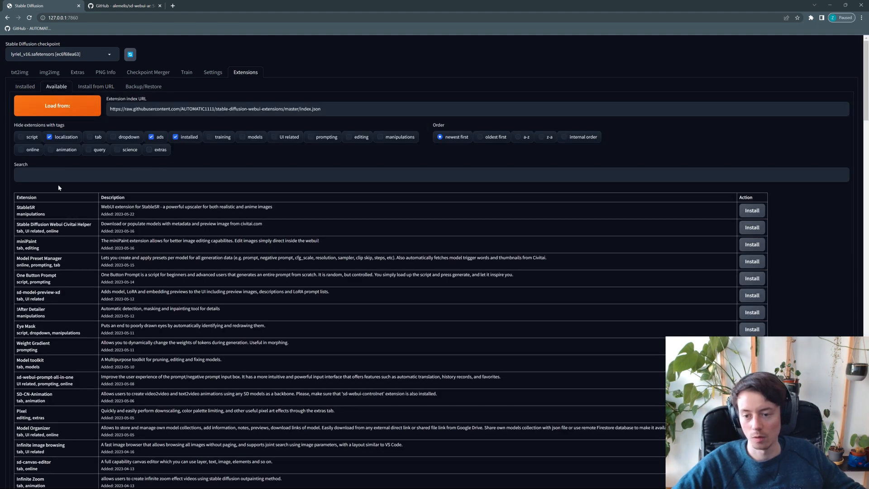
left_click(62, 175)
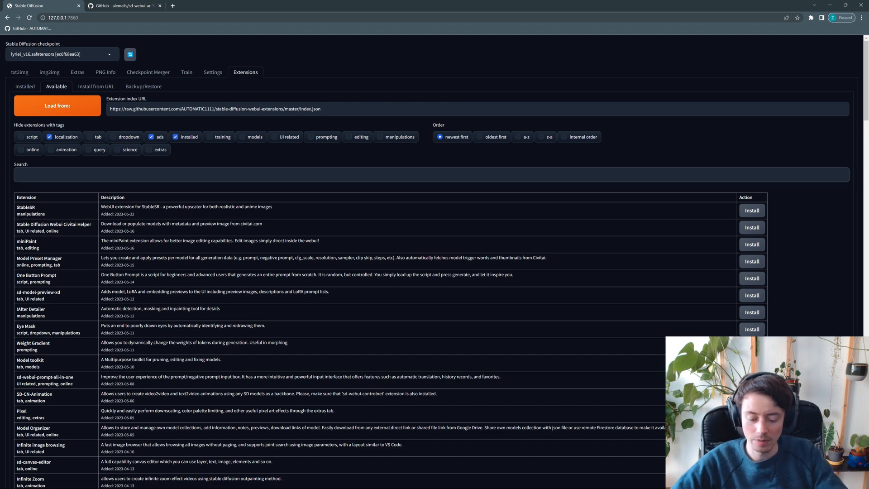
type("infi")
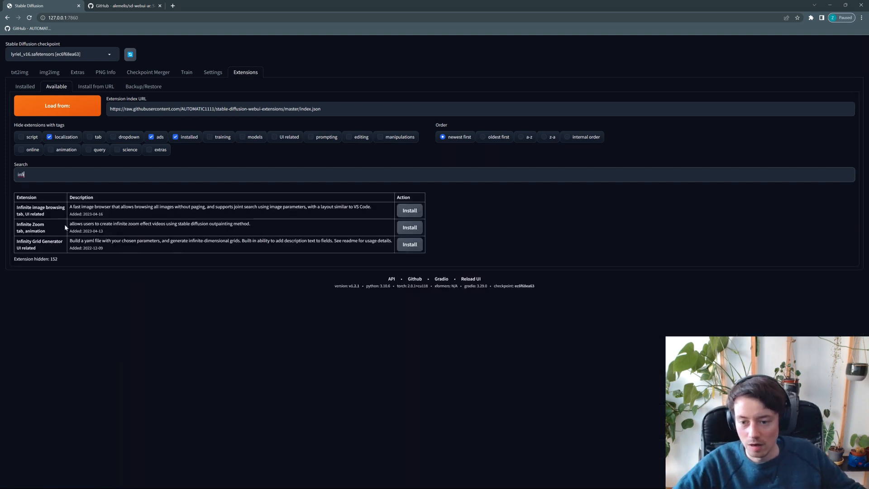
left_click(409, 228)
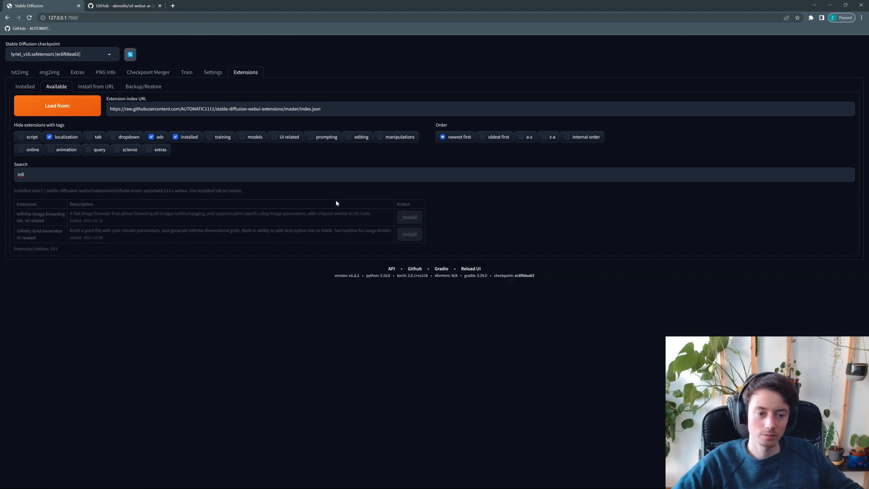
left_click(25, 87)
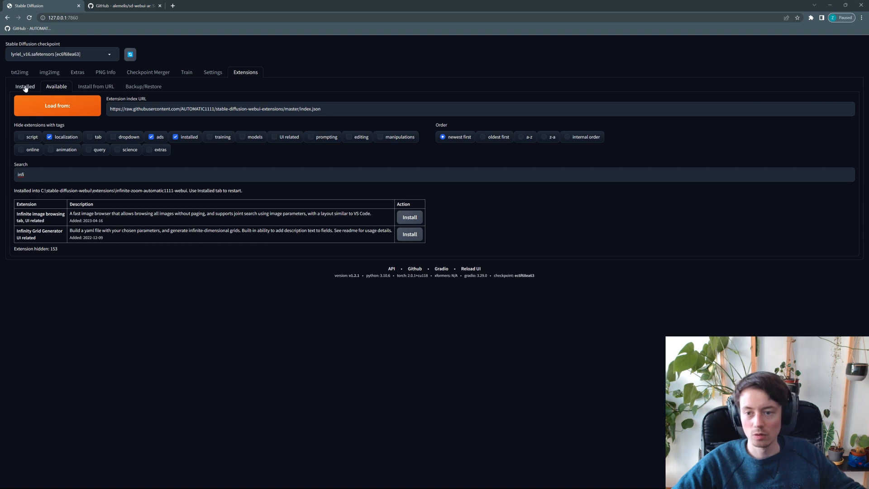
left_click(56, 107)
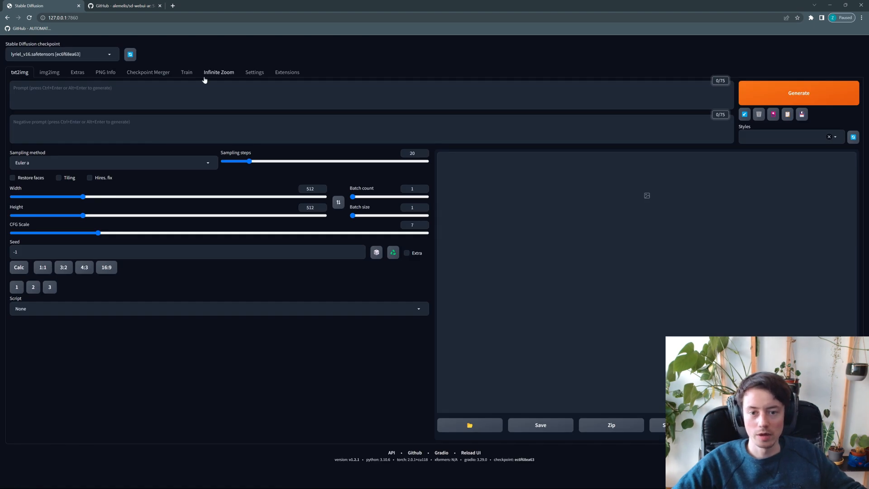
Review the Infinite Zoom prompts and render settings and generate a 5-second video with the default values.
left_click(218, 74)
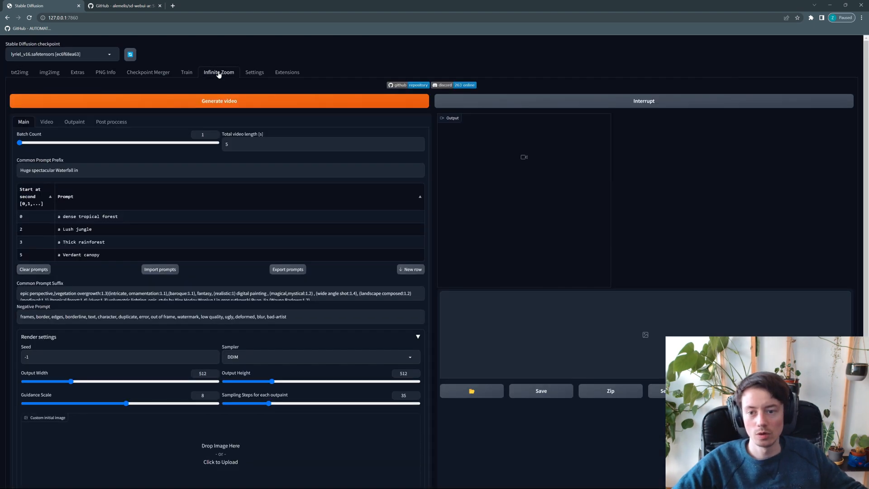
scroll(119, 178, "down", 1)
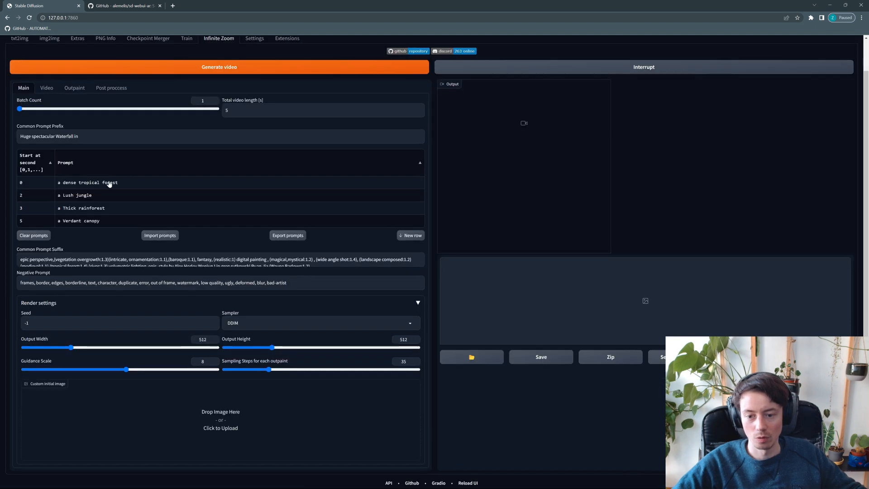
scroll(108, 260, "down", 3)
scroll(149, 317, "up", 1)
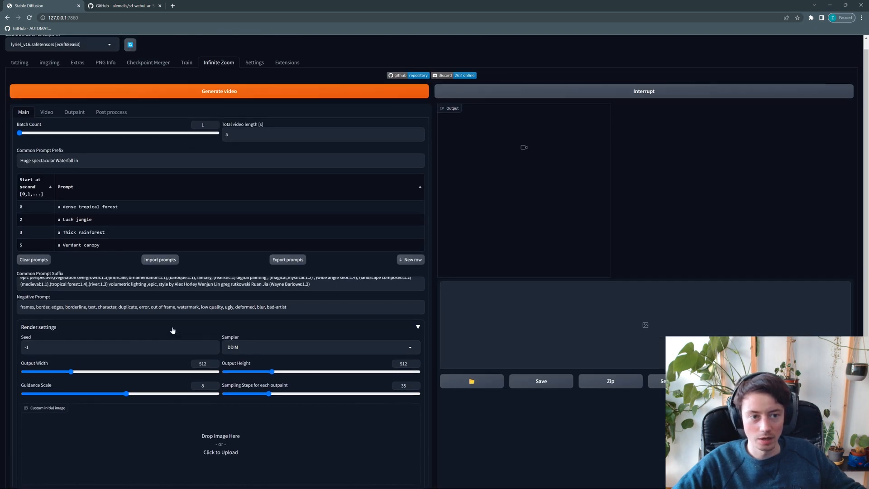
left_click(259, 93)
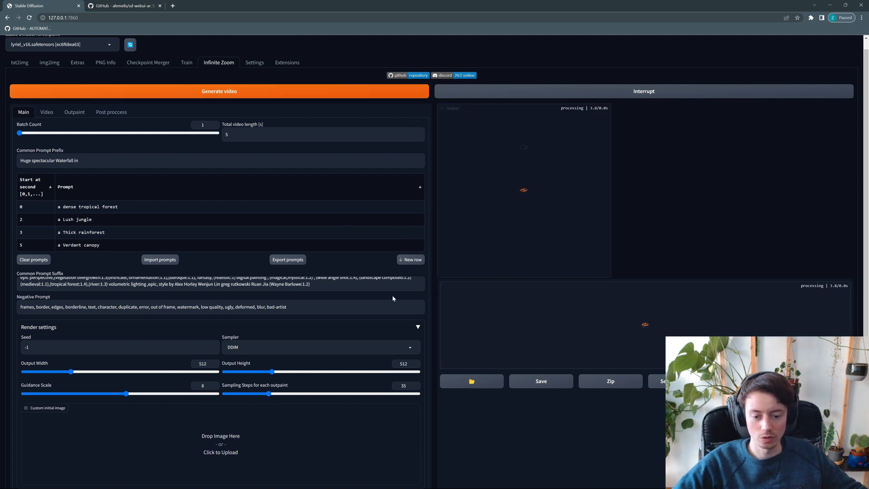
mouse_move(449, 487)
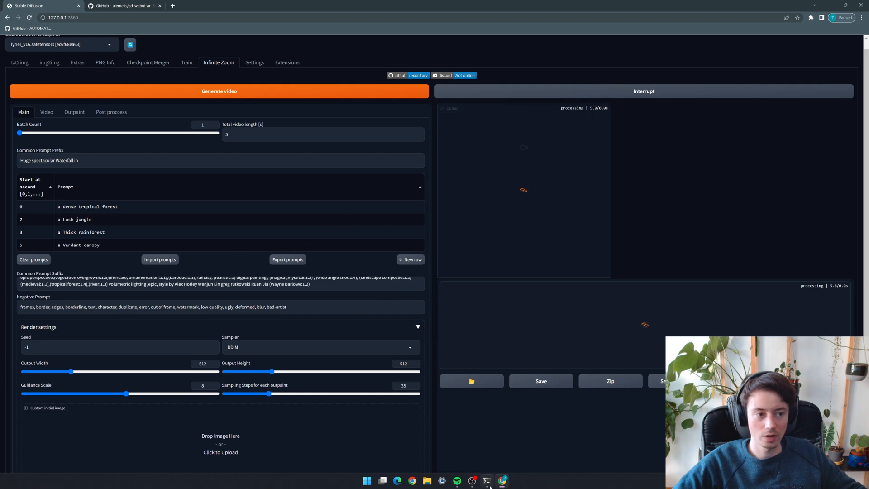
mouse_move(491, 486)
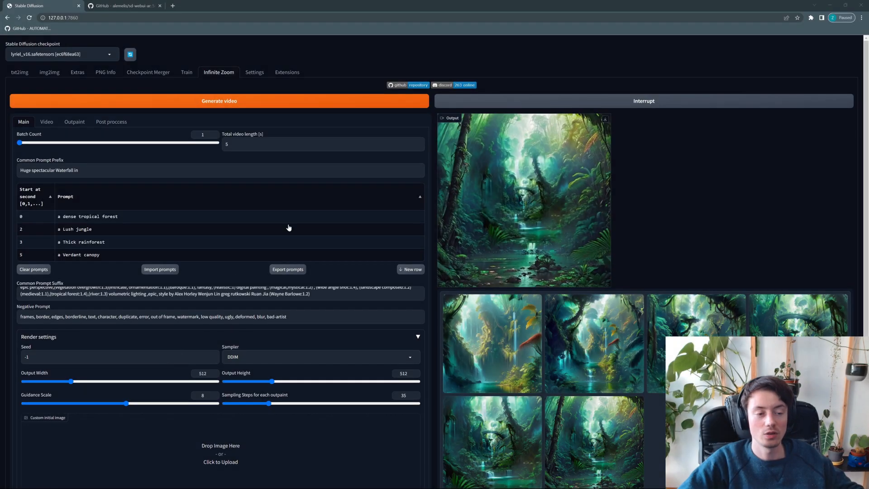
Replay the generated Infinite Zoom output video.
mouse_move(492, 164)
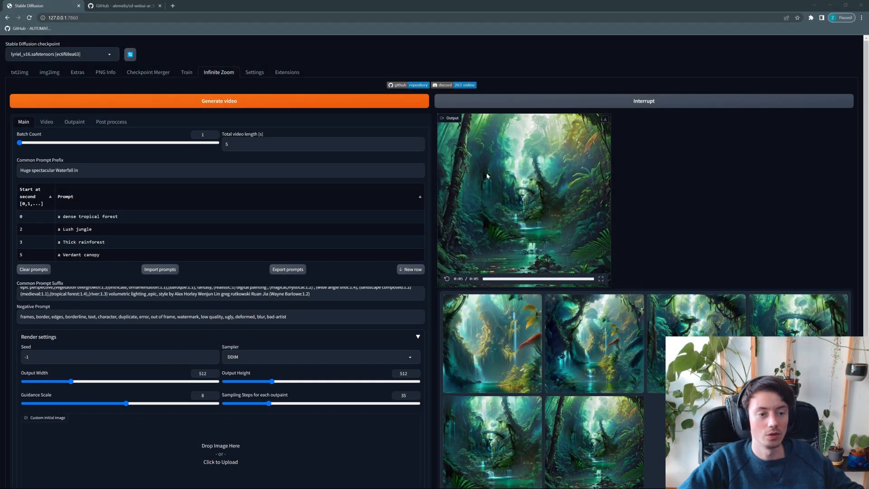
left_click(447, 280)
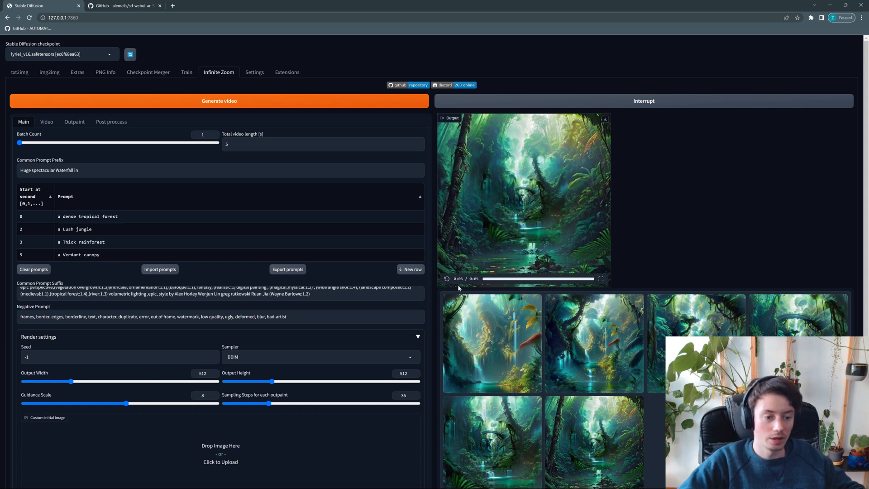
left_click(447, 279)
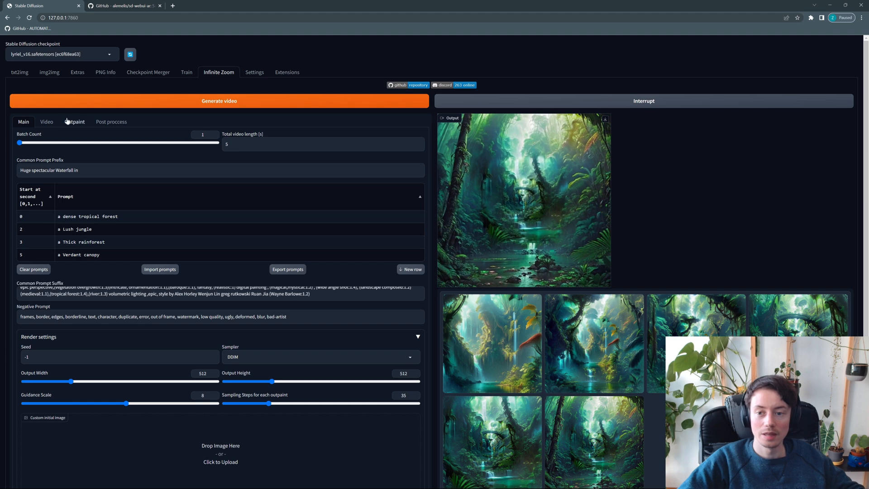
Open the img2img workspace.
left_click(50, 73)
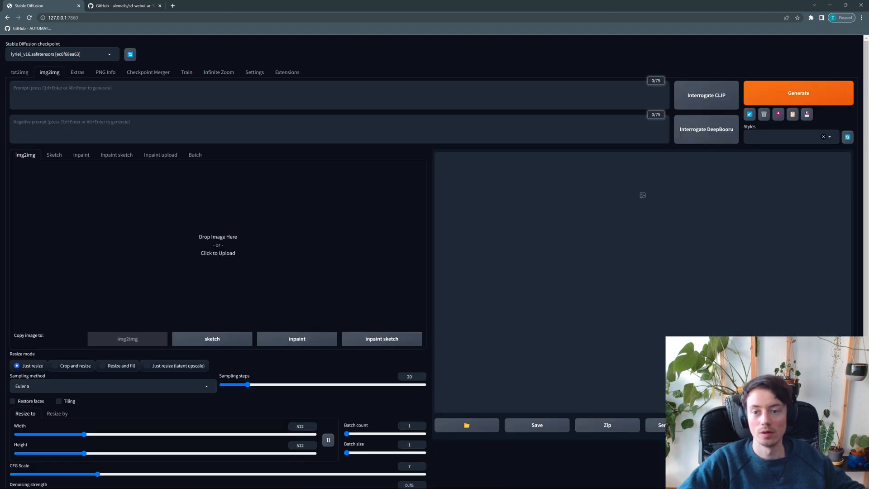